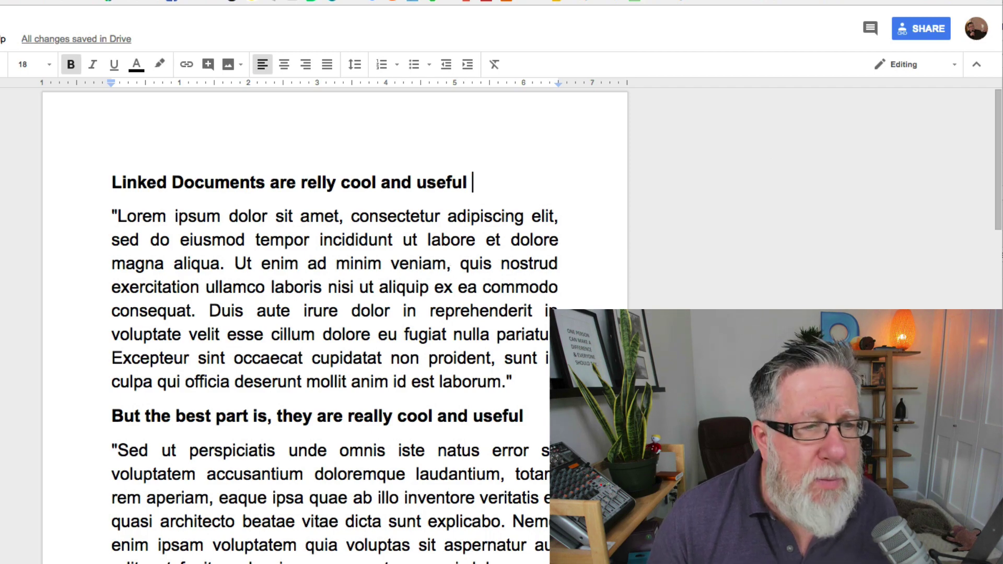
- Open the Share settings and the link-access choices for 'Anyone with the link can view'
{"action": "left_click", "coordinate": [928, 30]}
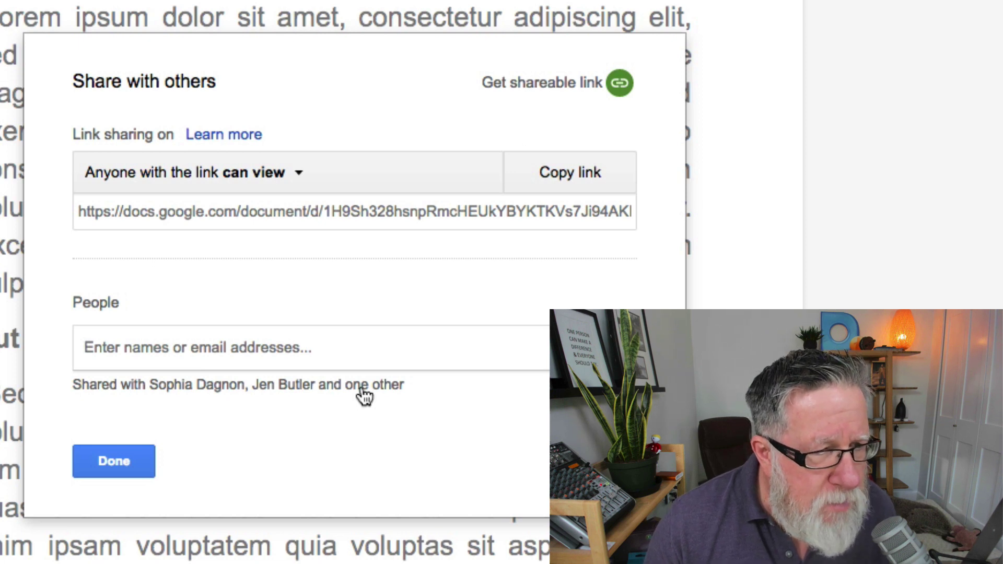
{"action": "left_click", "coordinate": [298, 177]}
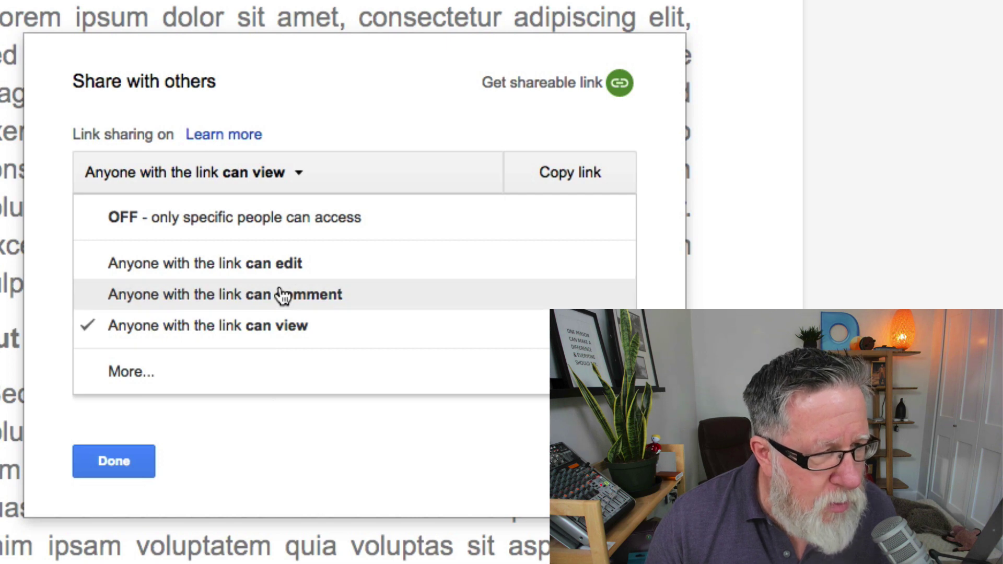
- Save link sharing as anyone with the link can view, and copy the shareable link
{"action": "left_click", "coordinate": [133, 372]}
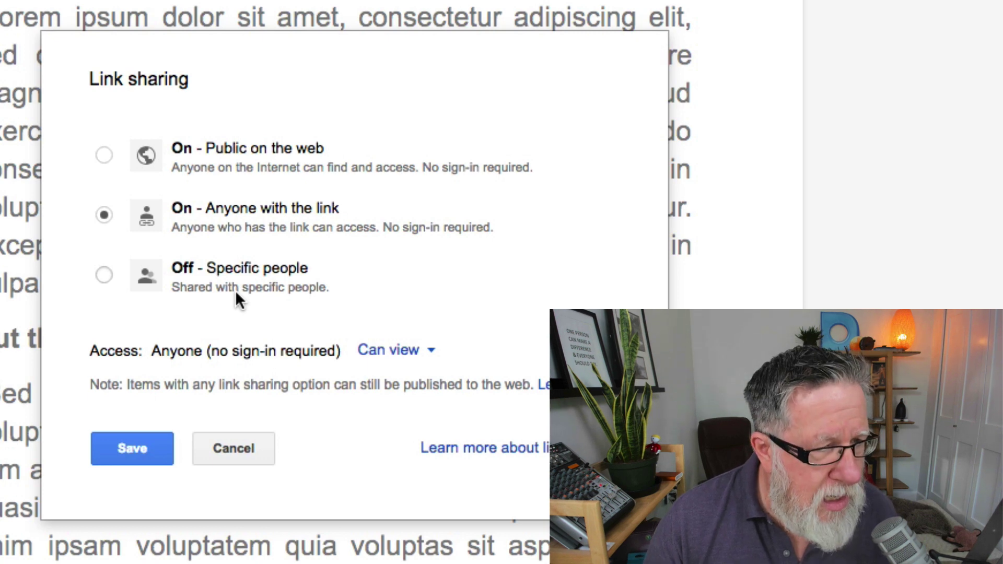
{"action": "left_click", "coordinate": [132, 448]}
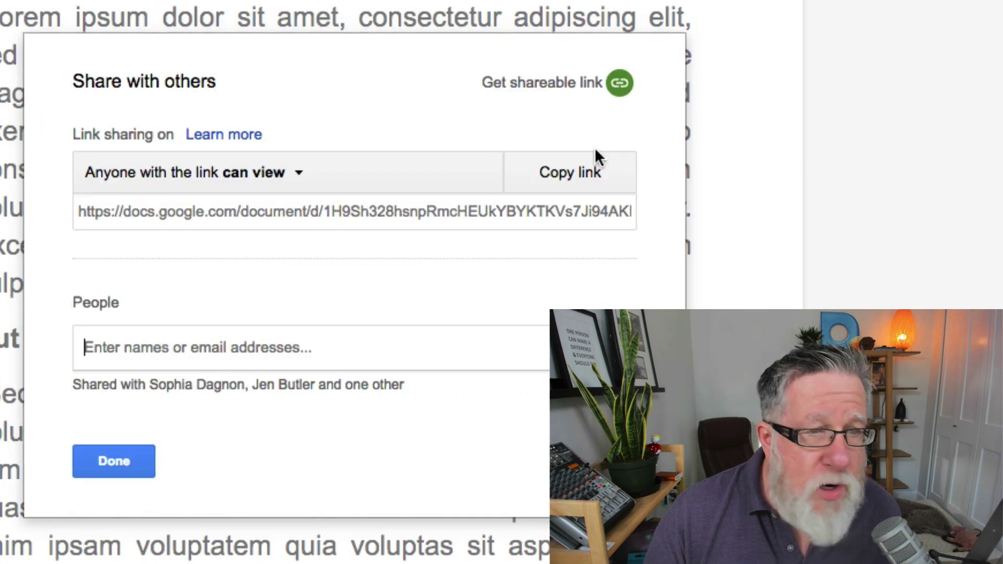
{"action": "left_click", "coordinate": [568, 180]}
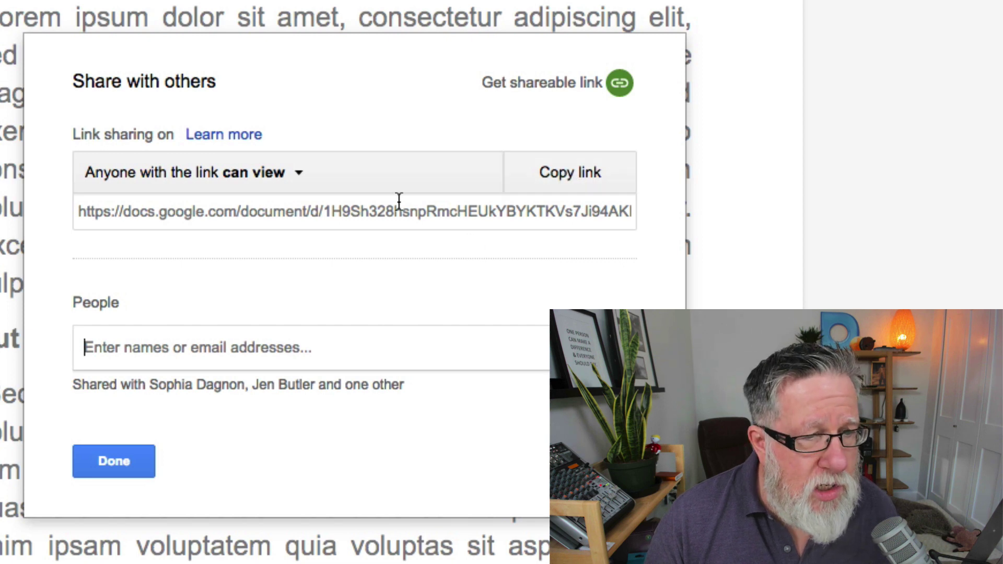
{"action": "left_click", "coordinate": [564, 169]}
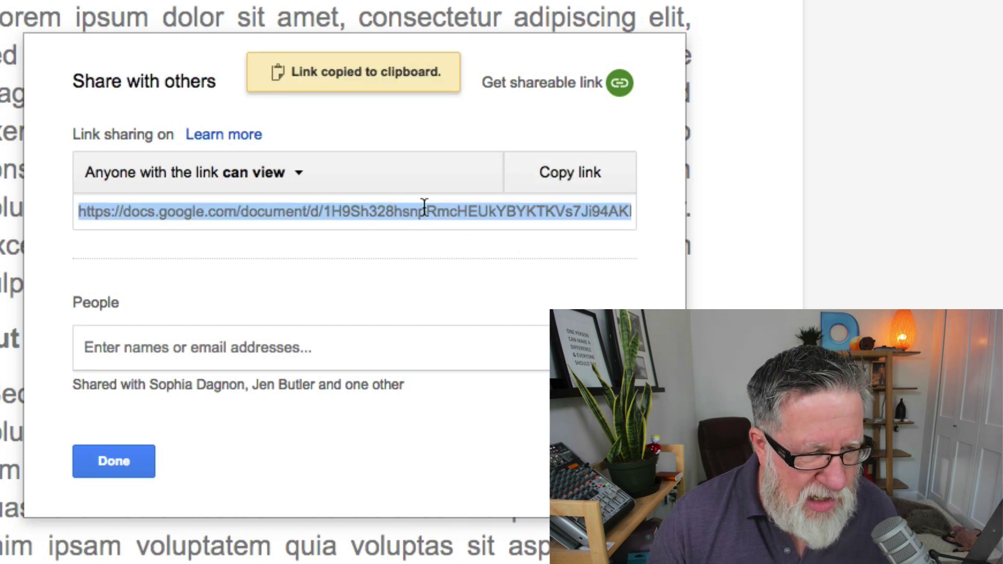
{"action": "left_click_drag", "start_coordinate": [399, 211], "coordinate": [437, 215]}
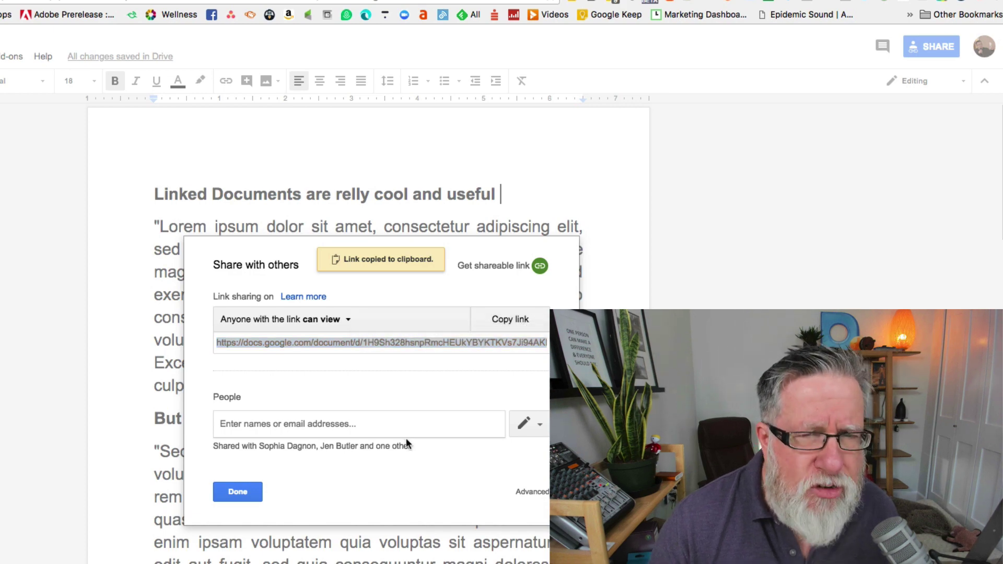
- Close the Share with others dialog with Done
{"action": "left_click", "coordinate": [239, 495]}
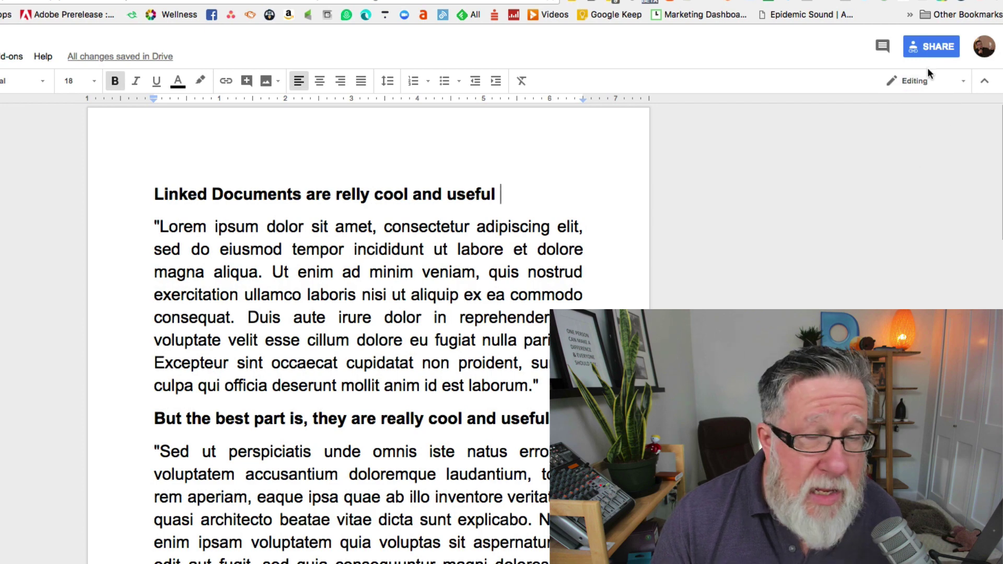
- Switch the document's editing mode from Editing to Suggesting
{"action": "left_click", "coordinate": [961, 83]}
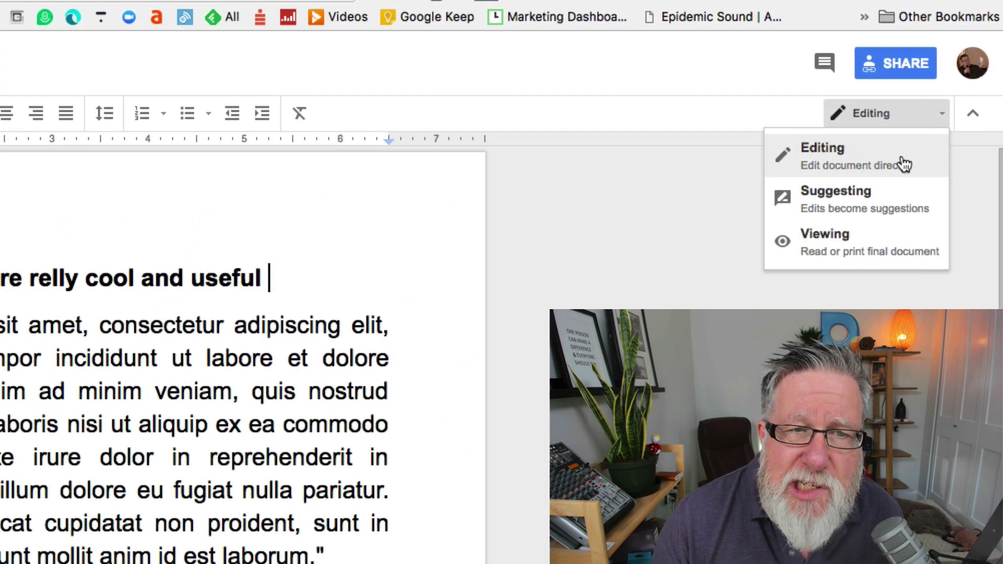
{"action": "left_click", "coordinate": [893, 204]}
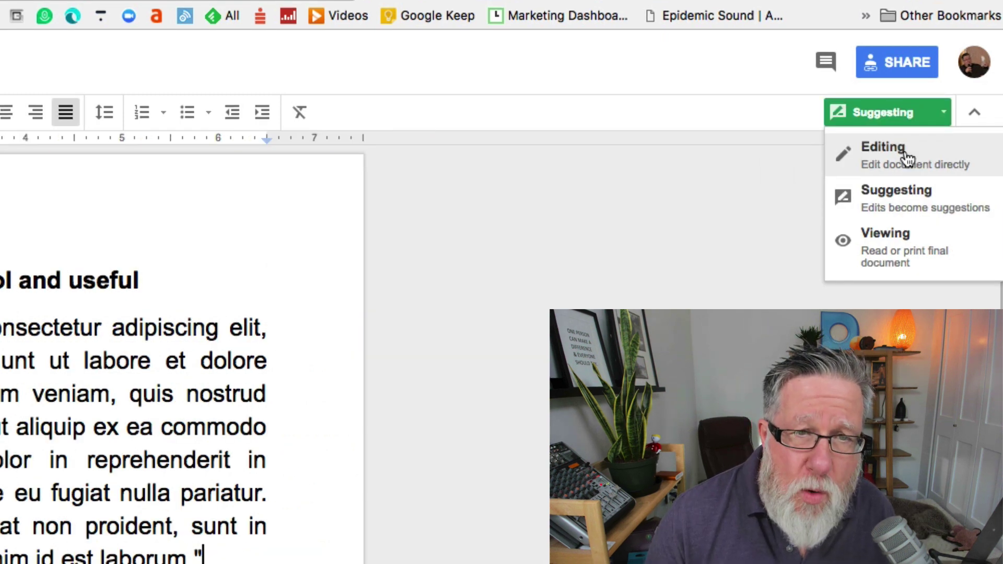
{"action": "left_click", "coordinate": [907, 156]}
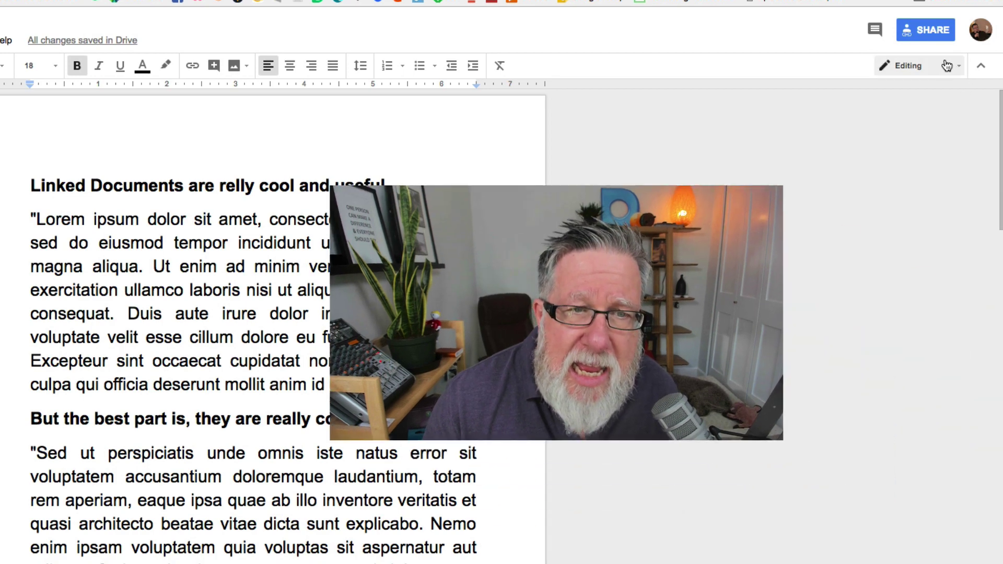
{"action": "left_click", "coordinate": [937, 65]}
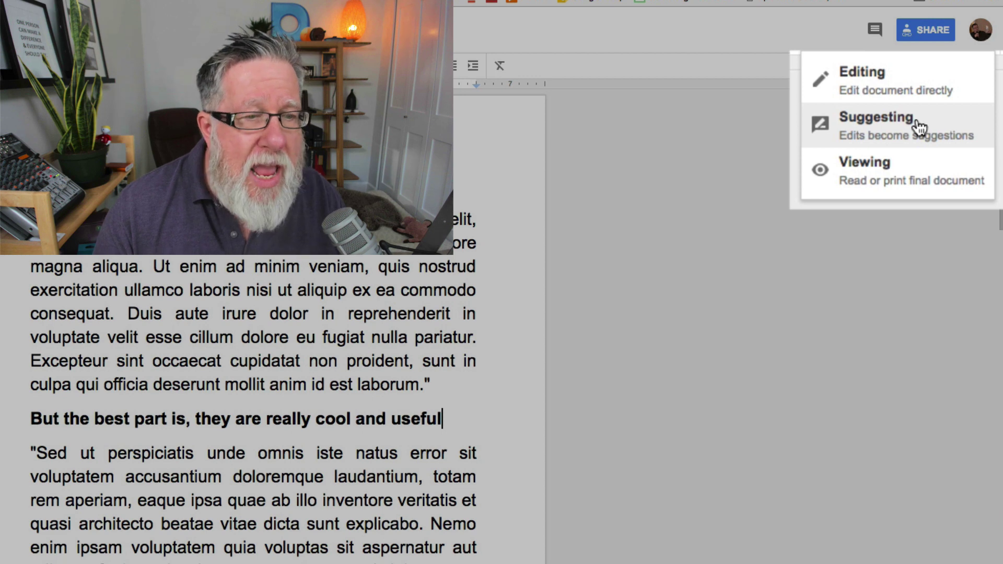
{"action": "left_click", "coordinate": [920, 124]}
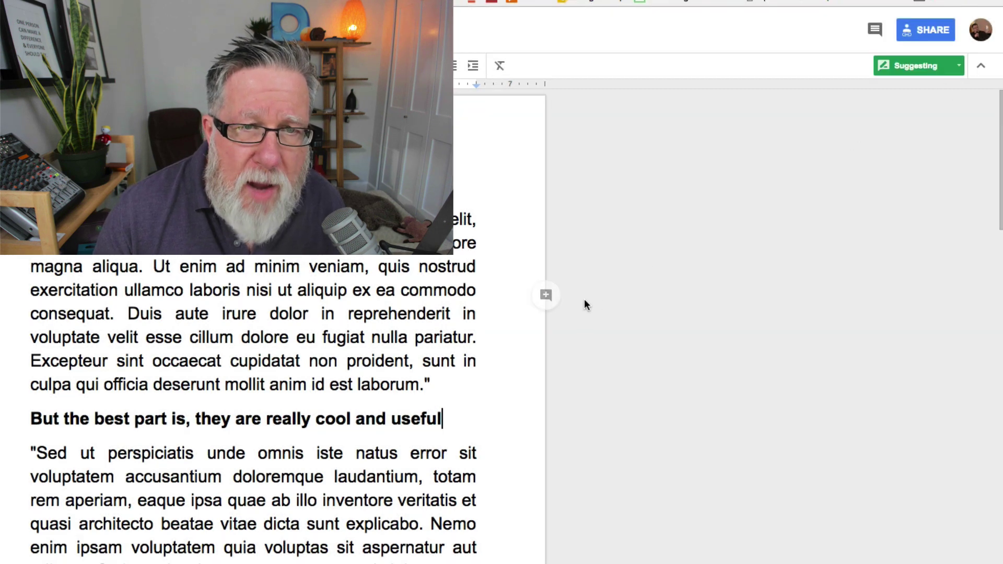
{"action": "left_click", "coordinate": [957, 67]}
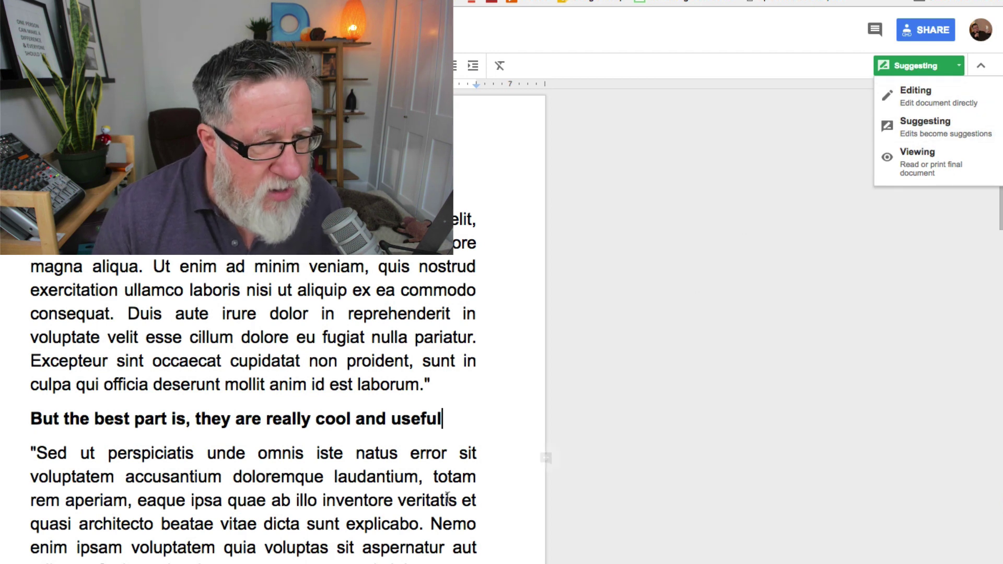
{"action": "left_click", "coordinate": [462, 418]}
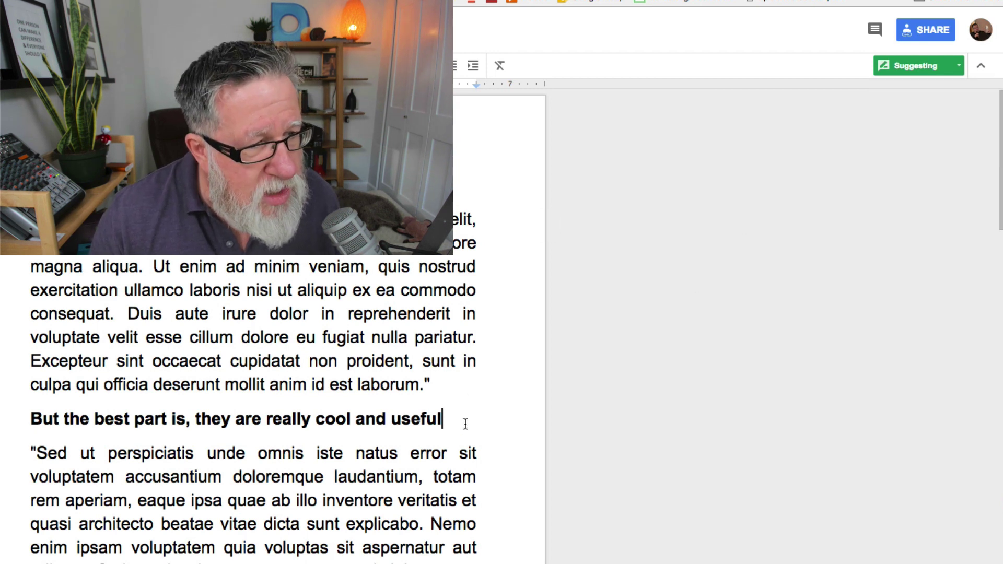
- Comment 'This is repetitive' on the headline 'But the best part is…', correcting the spelling
{"action": "left_click_drag", "start_coordinate": [453, 421], "coordinate": [30, 429]}
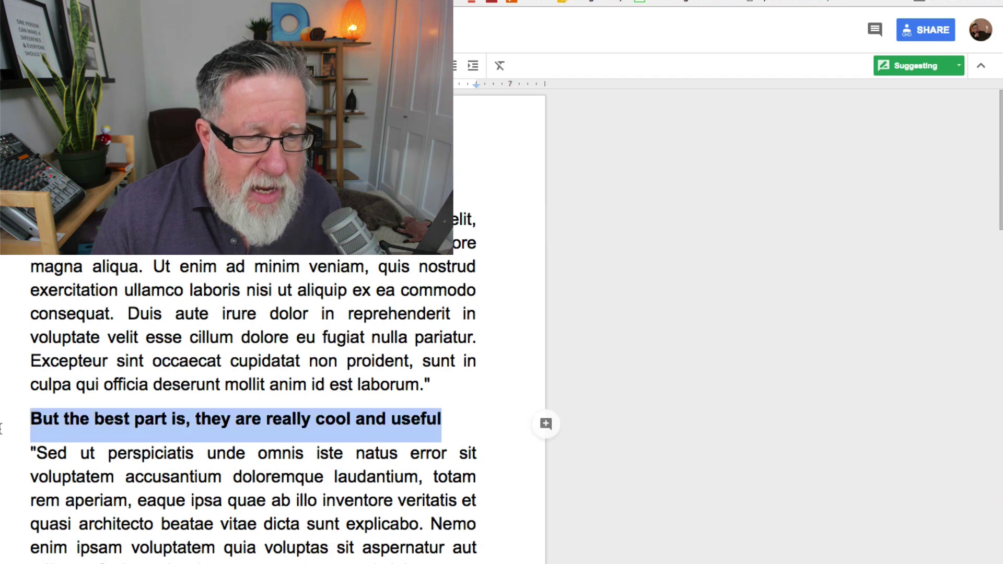
{"action": "left_click", "coordinate": [547, 426]}
{"action": "type", "text": "Th"}
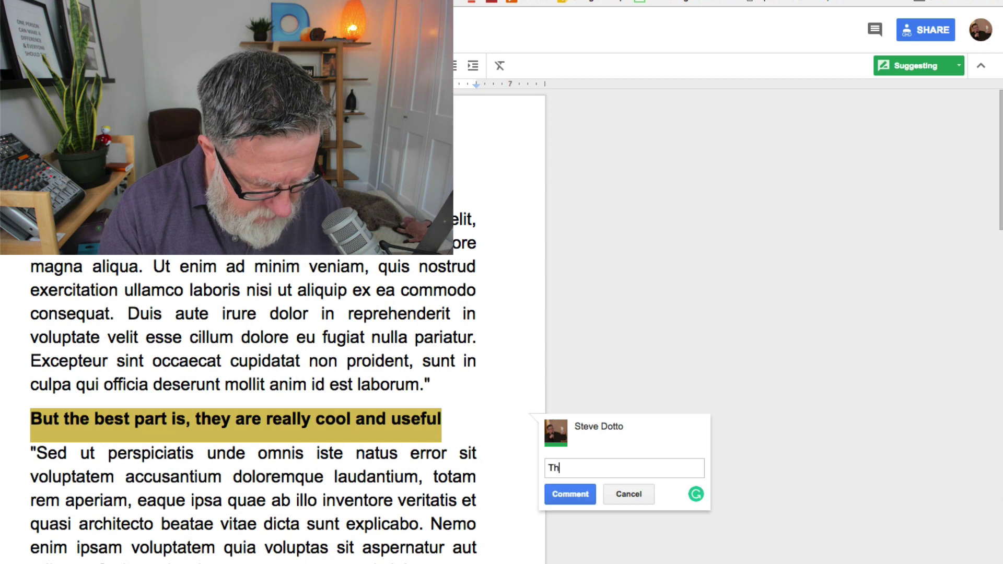
{"action": "type", "text": "is is repeta"}
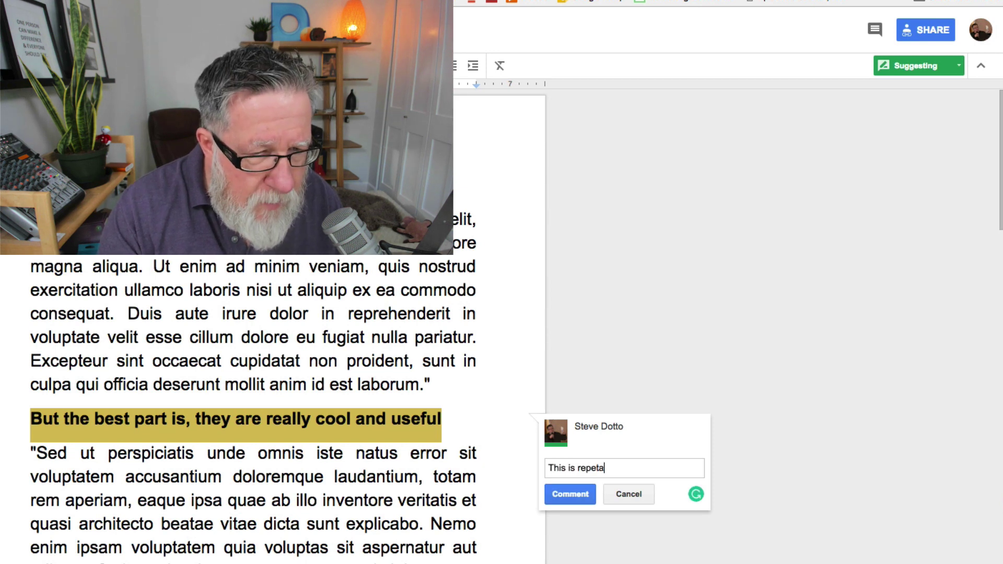
{"action": "key", "text": "BackSpace"}
{"action": "key", "text": "BackSpace"}
{"action": "key", "text": "BackSpace"}
{"action": "key", "text": "BackSpace"}
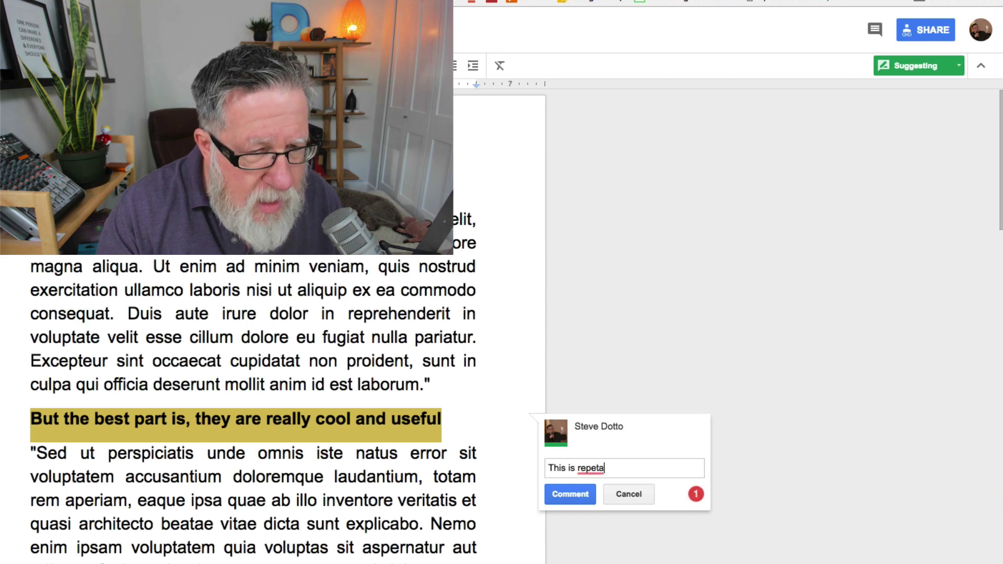
{"action": "type", "text": "tive"}
{"action": "key", "text": "Return"}
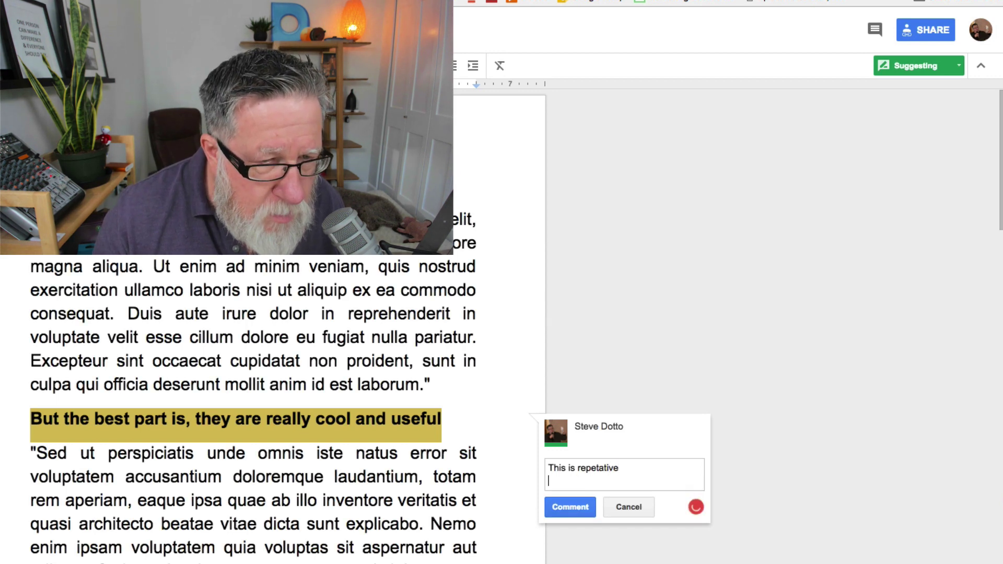
{"action": "right_click", "coordinate": [606, 468]}
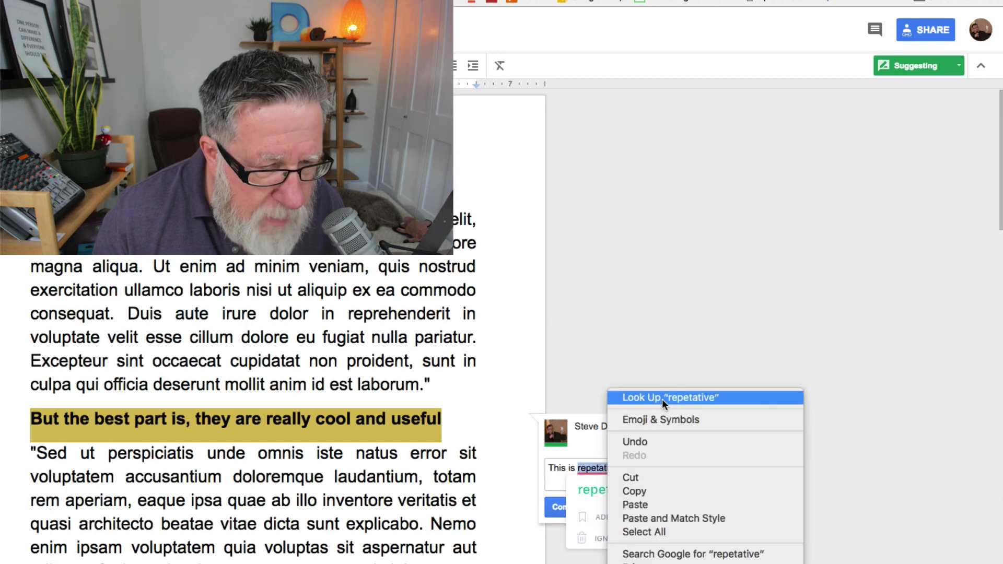
{"action": "left_click", "coordinate": [585, 488]}
{"action": "left_click", "coordinate": [581, 493]}
{"action": "left_click", "coordinate": [565, 506]}
{"action": "left_click", "coordinate": [338, 477]}
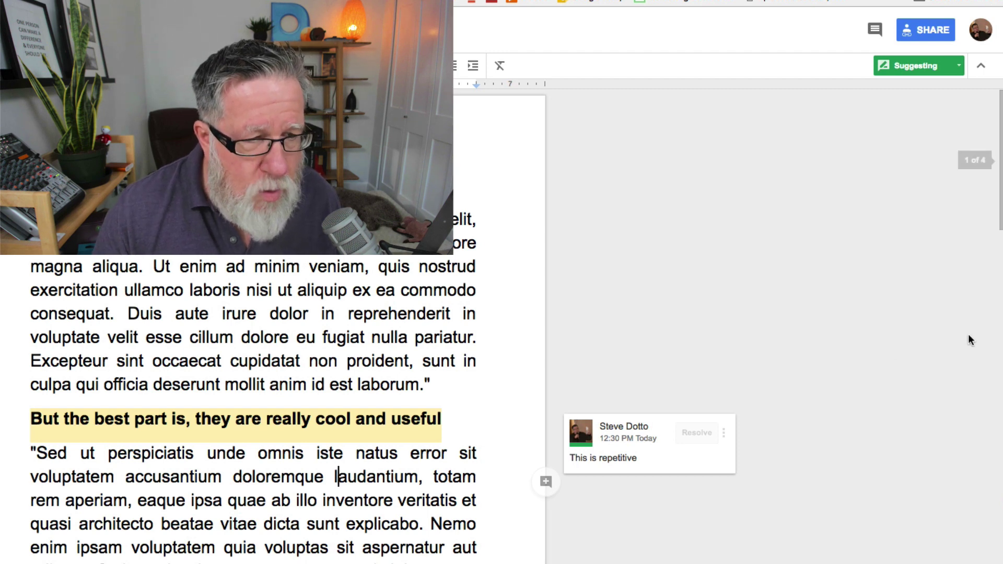
{"action": "left_click", "coordinate": [477, 423]}
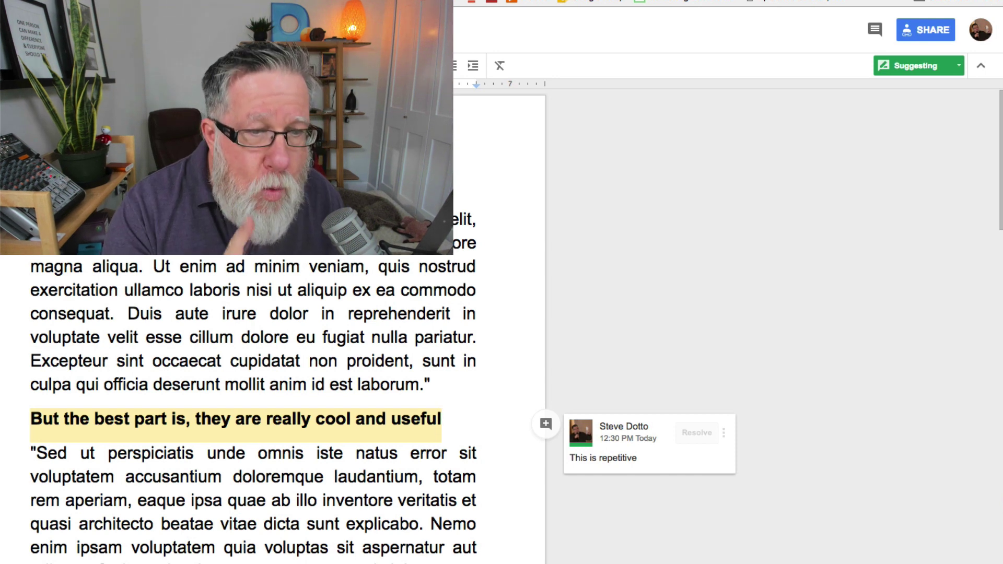
- Suggest a new line 'Here is my new headine' below the second headline
{"action": "key", "text": "Return"}
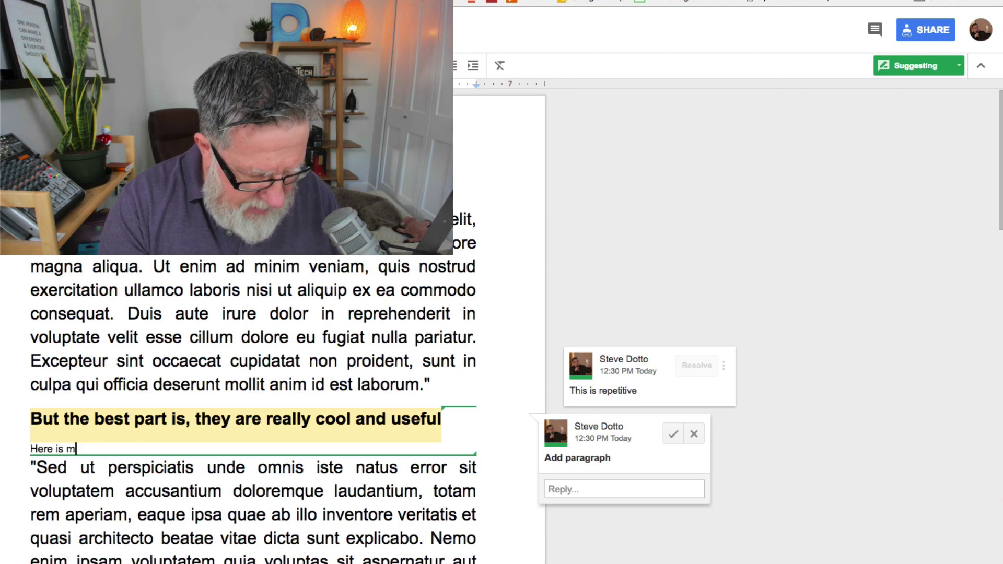
{"action": "type", "text": "new headine"}
{"action": "key", "text": "Return"}
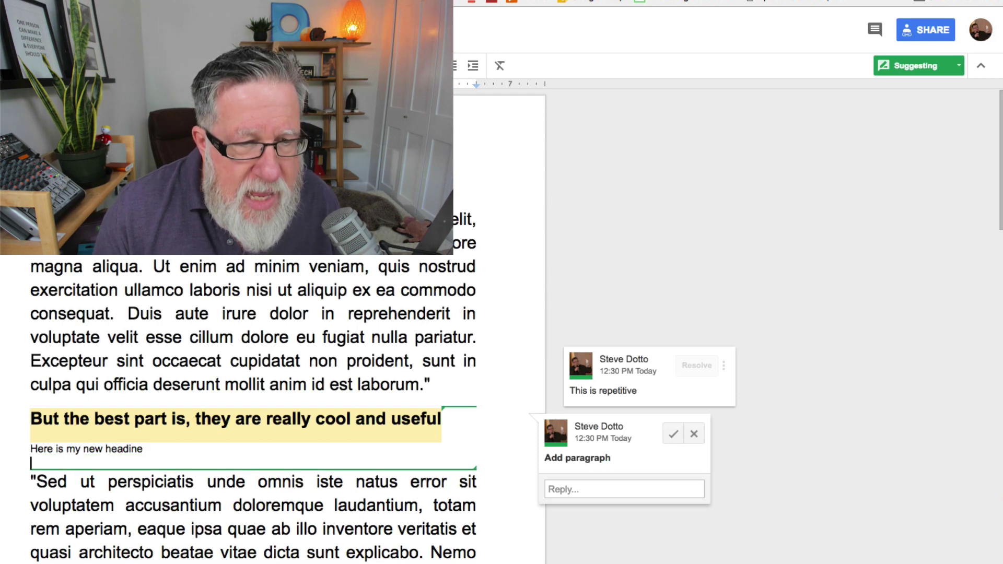
{"action": "left_click", "coordinate": [604, 517]}
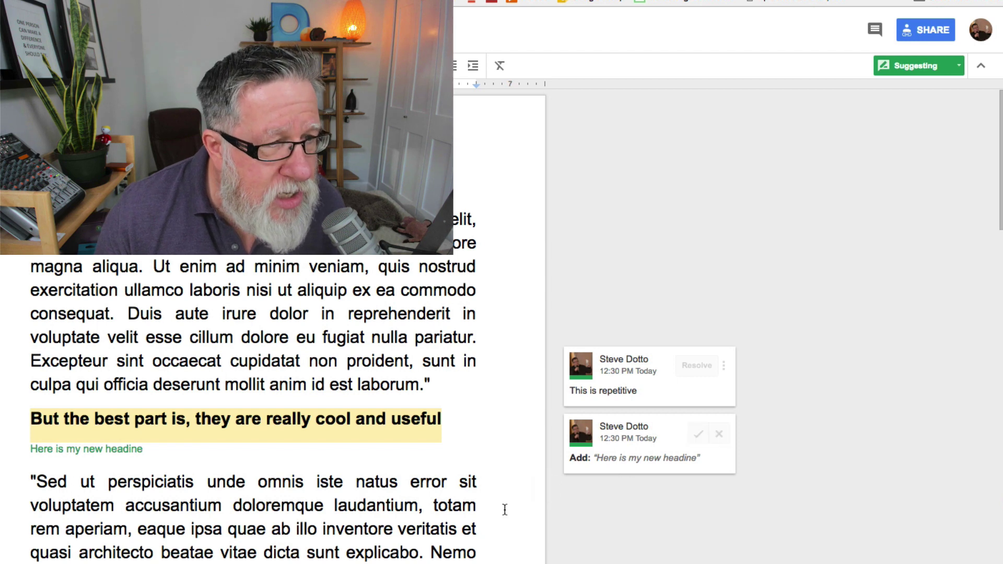
- Suggest deleting the words 'ex ea commodo'
{"action": "mouse_move", "coordinate": [349, 291]}
{"action": "left_mouse_down"}
{"action": "mouse_move", "coordinate": [480, 293]}
{"action": "mouse_move", "coordinate": [356, 295]}
{"action": "left_mouse_up"}
{"action": "left_click", "coordinate": [477, 291]}
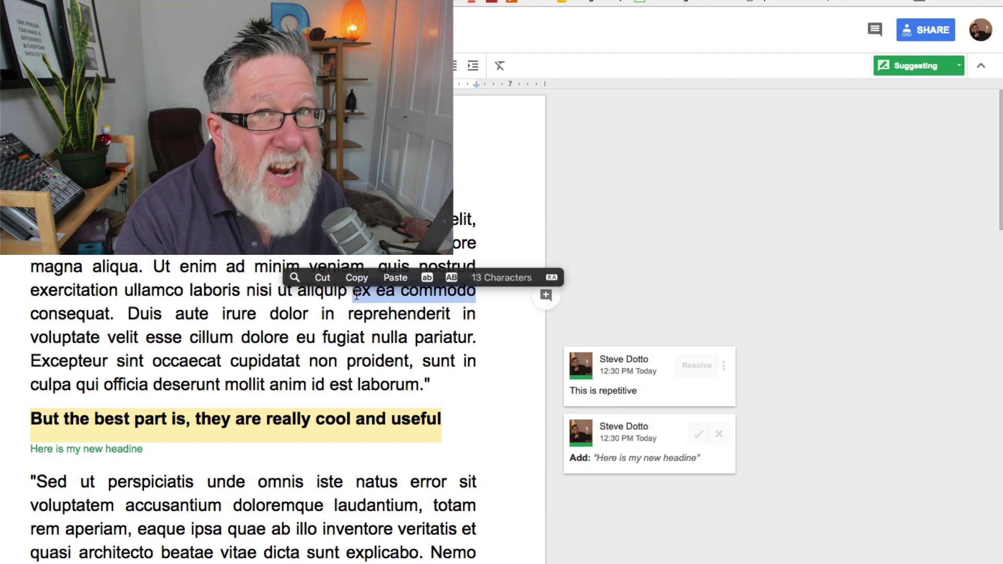
{"action": "key", "text": "BackSpace"}
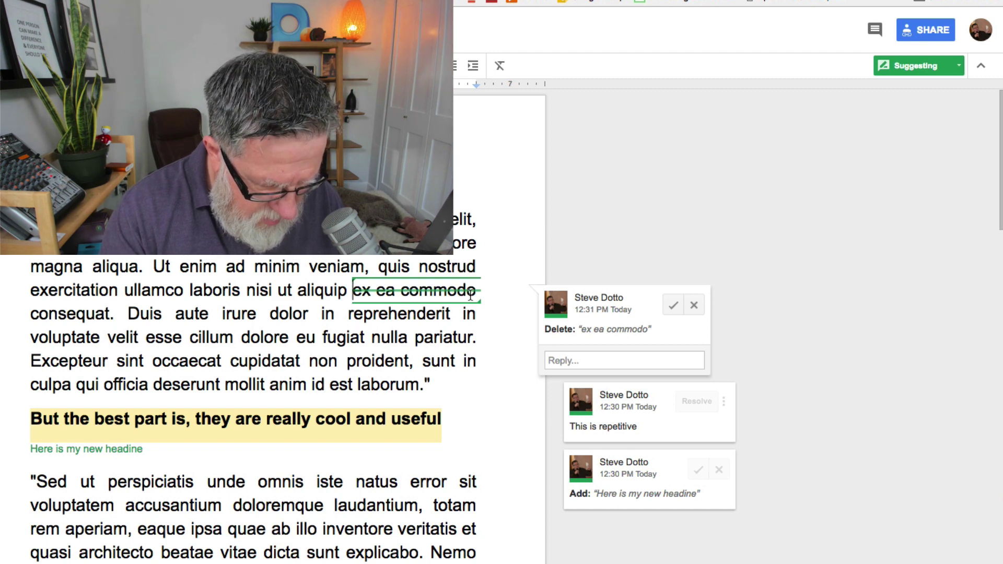
- Suggest 'here is something new to add' in place of 'ex ea commodo', fixing the typos
{"action": "type", "text": "Nere is some"}
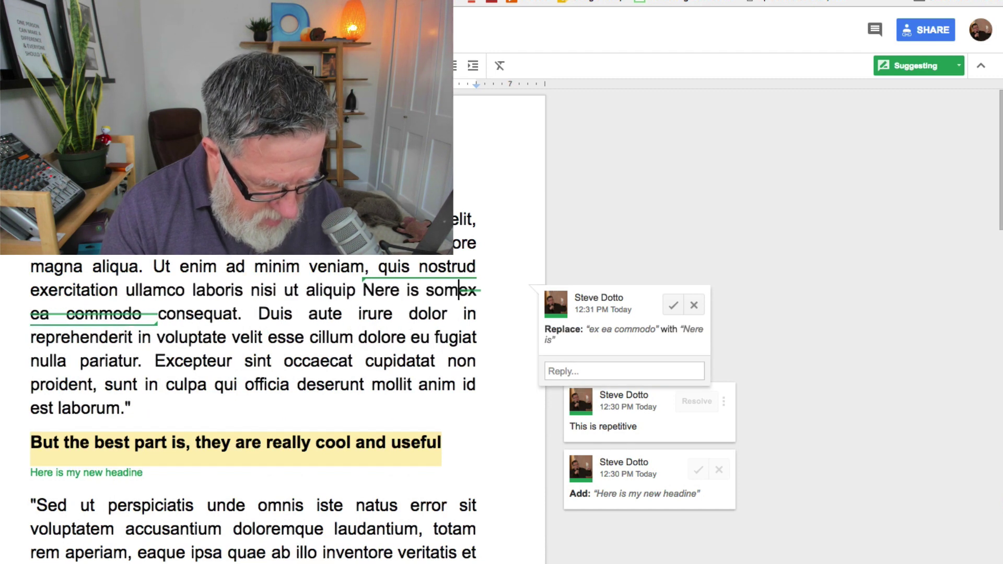
{"action": "type", "text": "thing new to "}
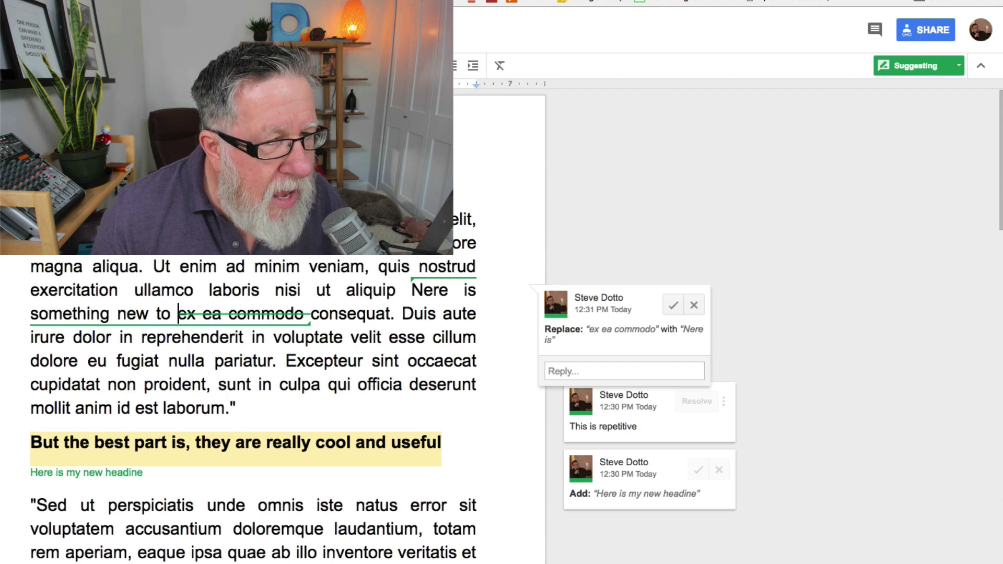
{"action": "type", "text": "add"}
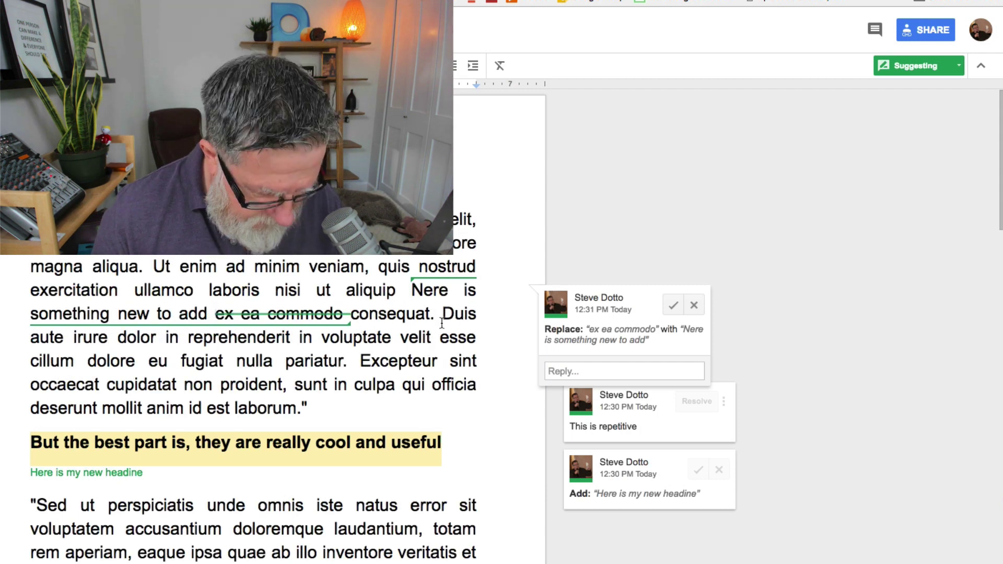
{"action": "left_click_drag", "start_coordinate": [431, 292], "coordinate": [418, 293]}
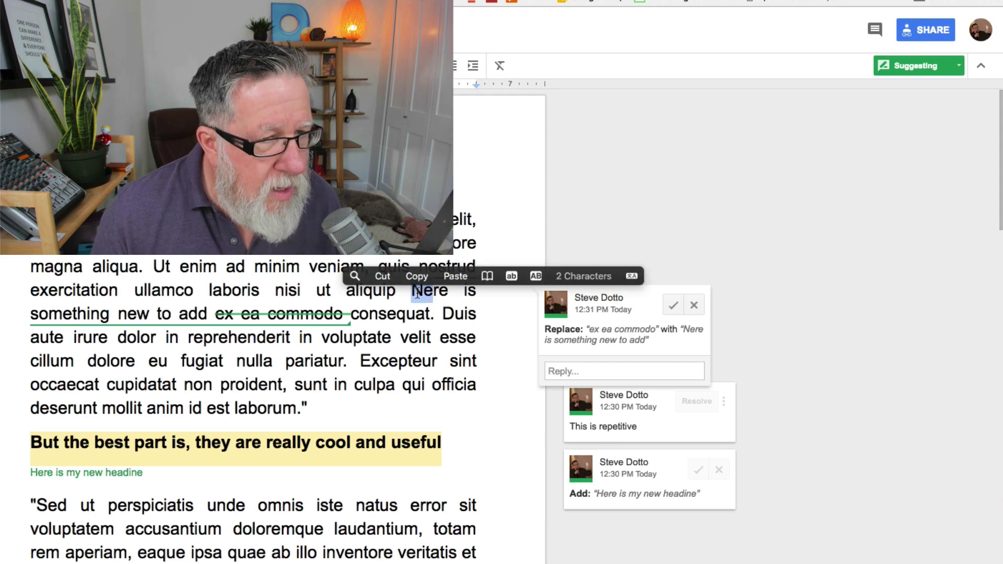
{"action": "type", "text": "h"}
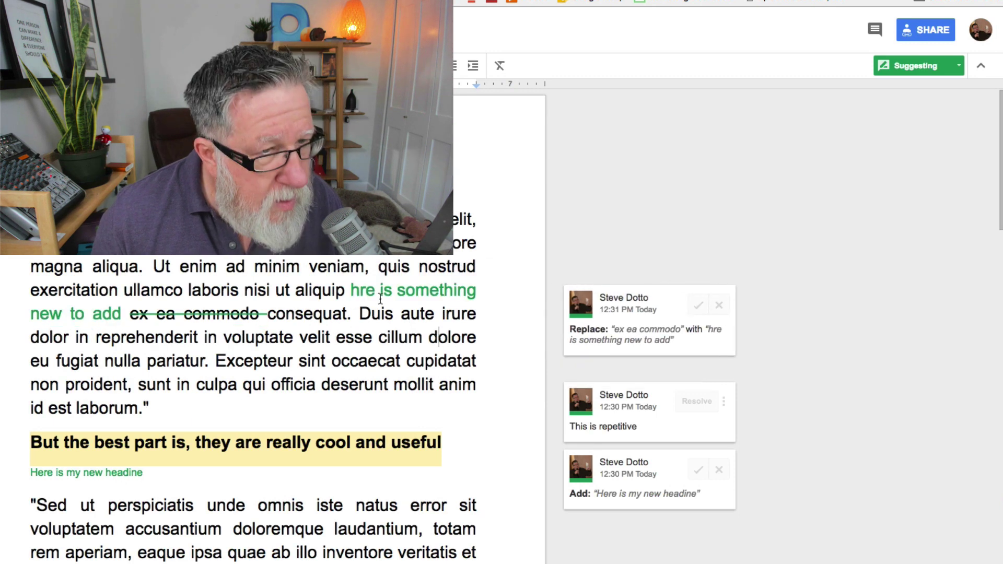
{"action": "left_click", "coordinate": [363, 290]}
{"action": "type", "text": "e"}
{"action": "left_click", "coordinate": [369, 337]}
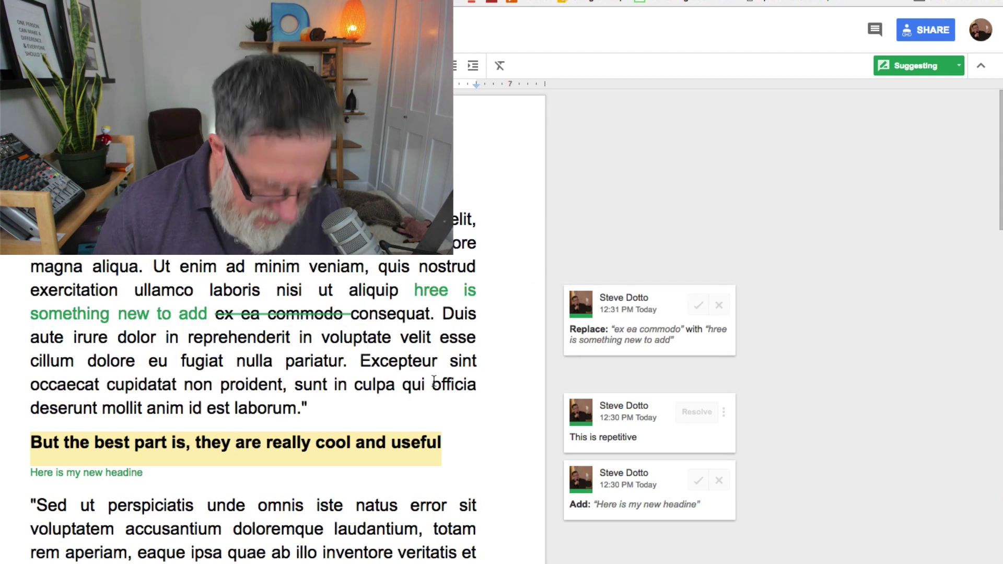
{"action": "double_click", "coordinate": [434, 289]}
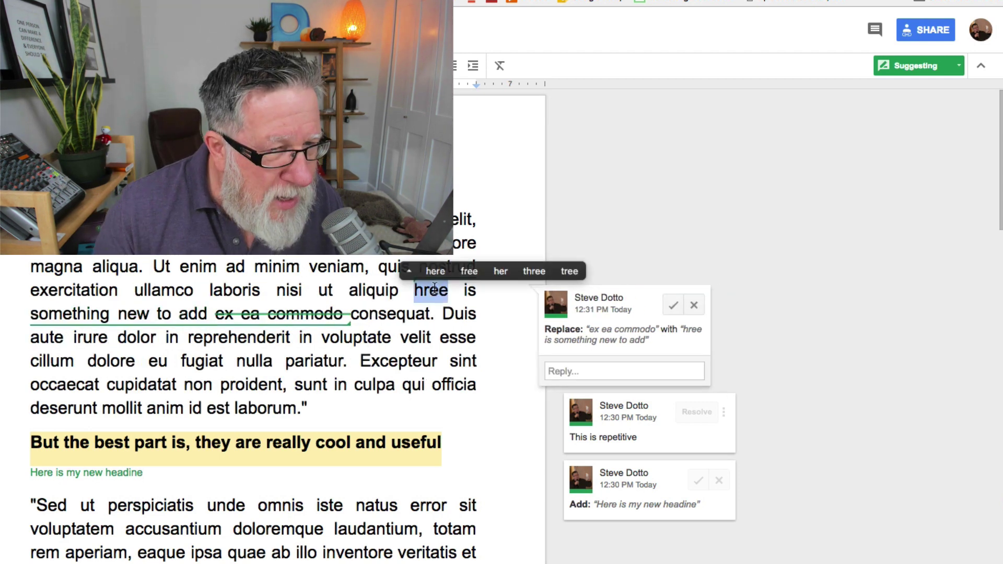
{"action": "type", "text": "here"}
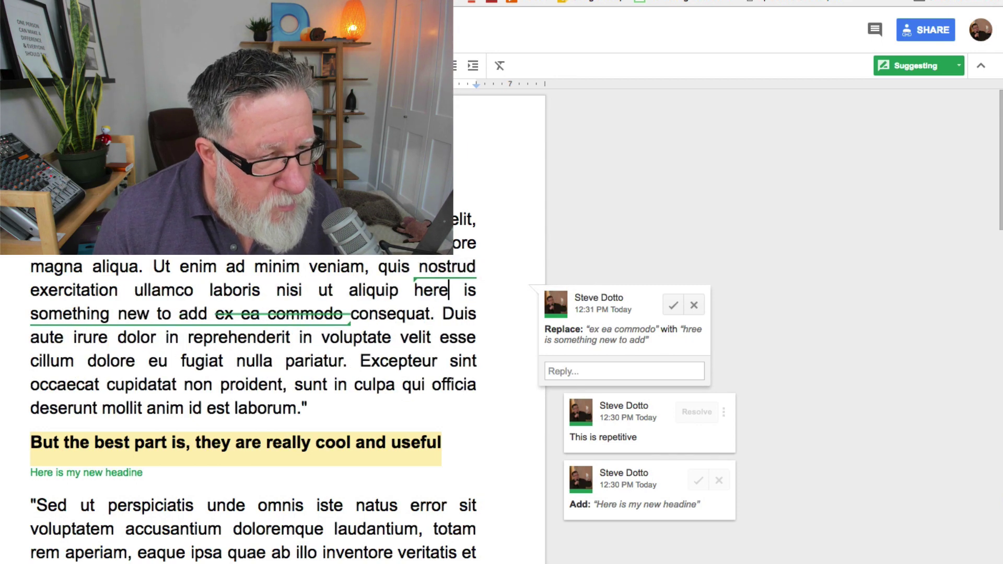
{"action": "left_click", "coordinate": [399, 341]}
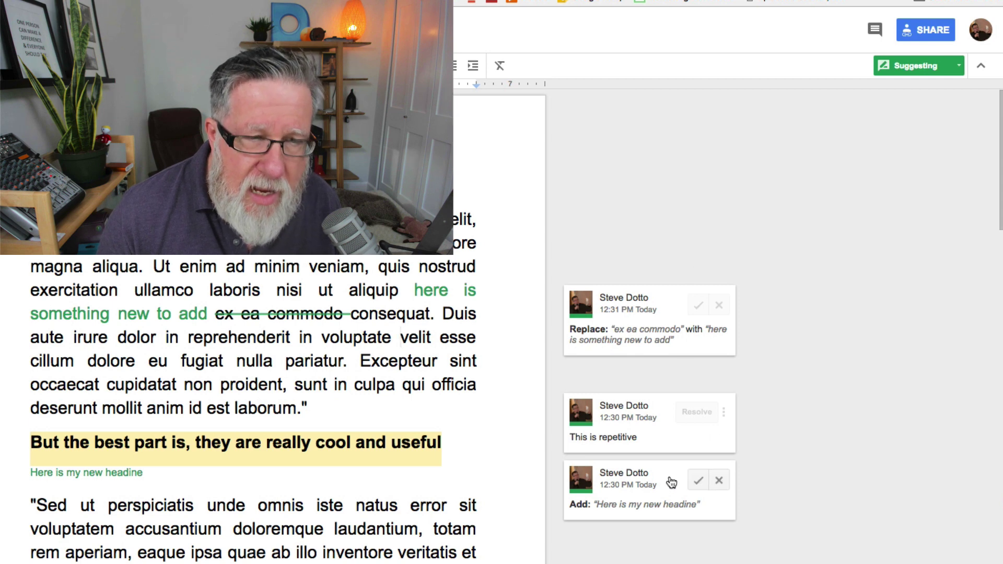
- Accept the 'here is something new to add' replacement and the new-headline suggestion
{"action": "left_click", "coordinate": [699, 306]}
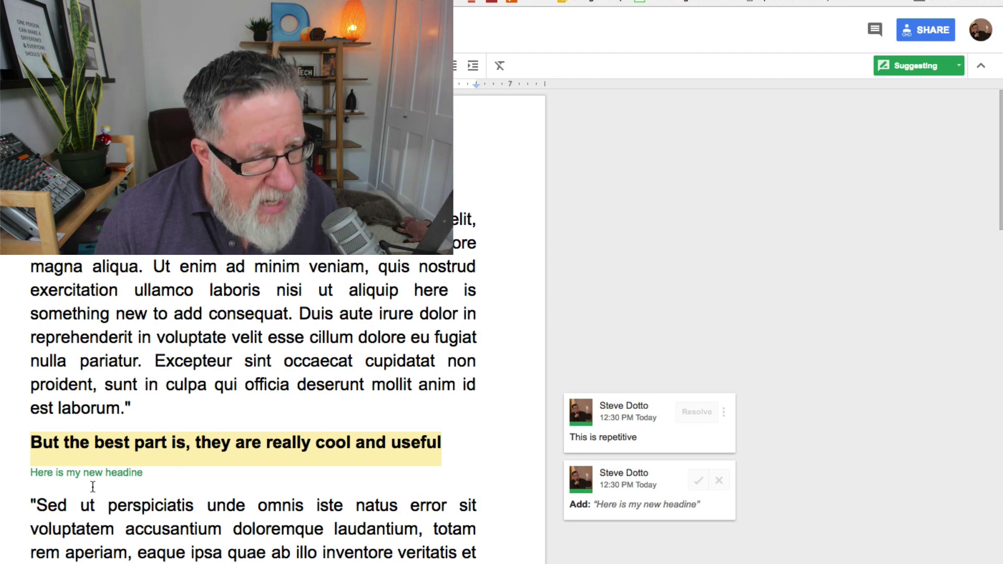
{"action": "left_click", "coordinate": [700, 479]}
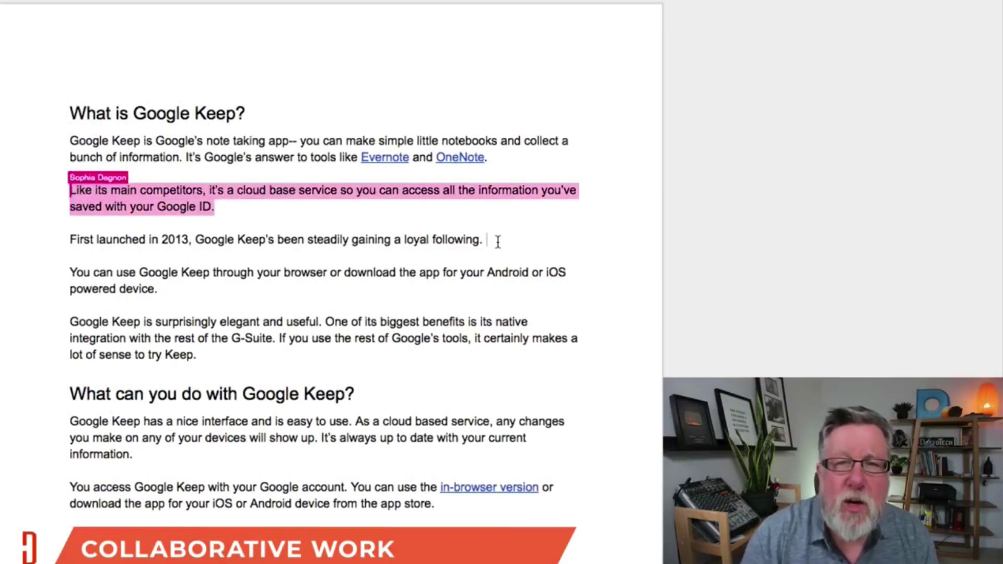
- Suggest the sentence 'I am not sure this is working!' after the loyal-following sentence
{"action": "type", "text": "I a"}
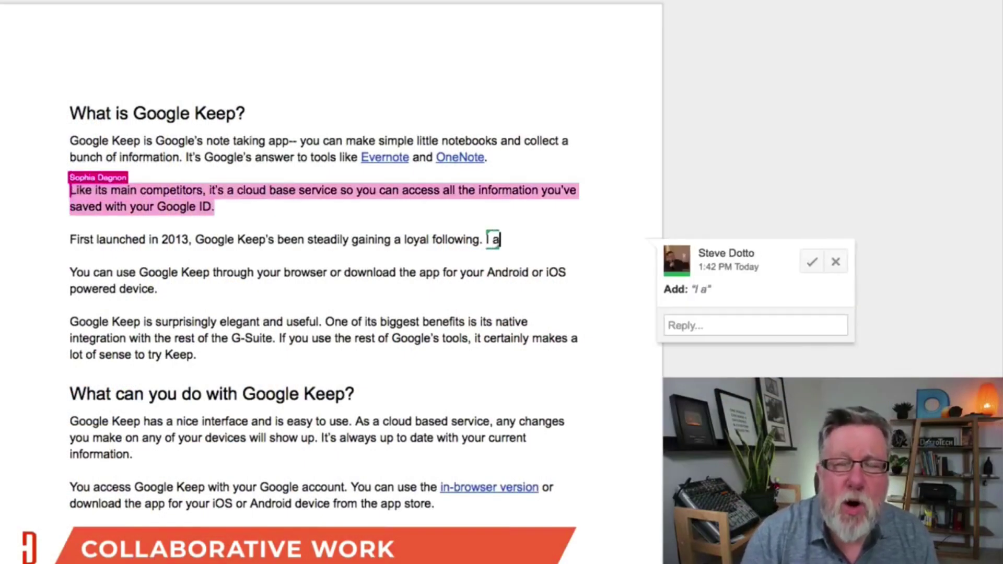
{"action": "type", "text": "m not sure"}
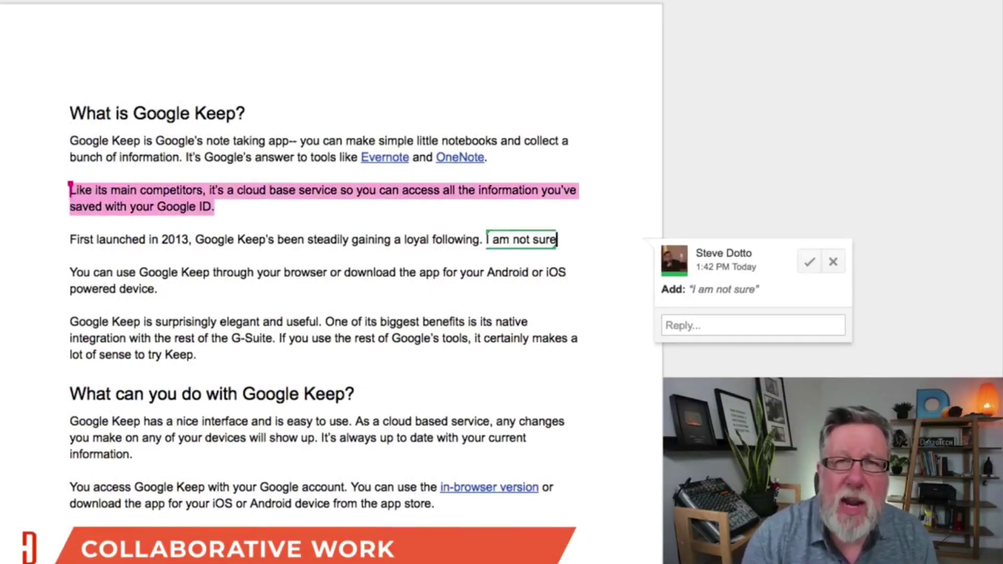
{"action": "type", "text": " this is"}
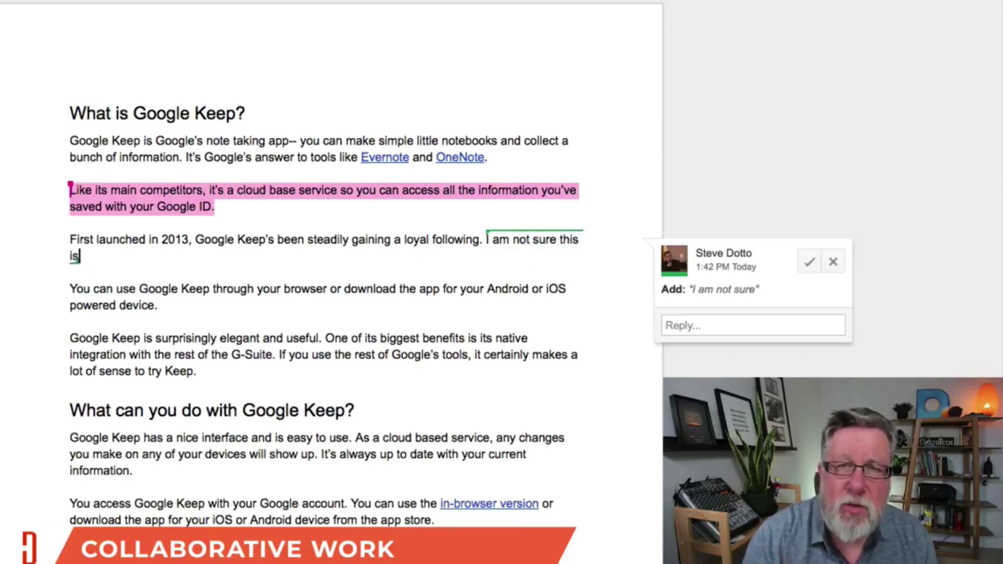
{"action": "type", "text": " working!"}
{"action": "key", "text": "Return"}
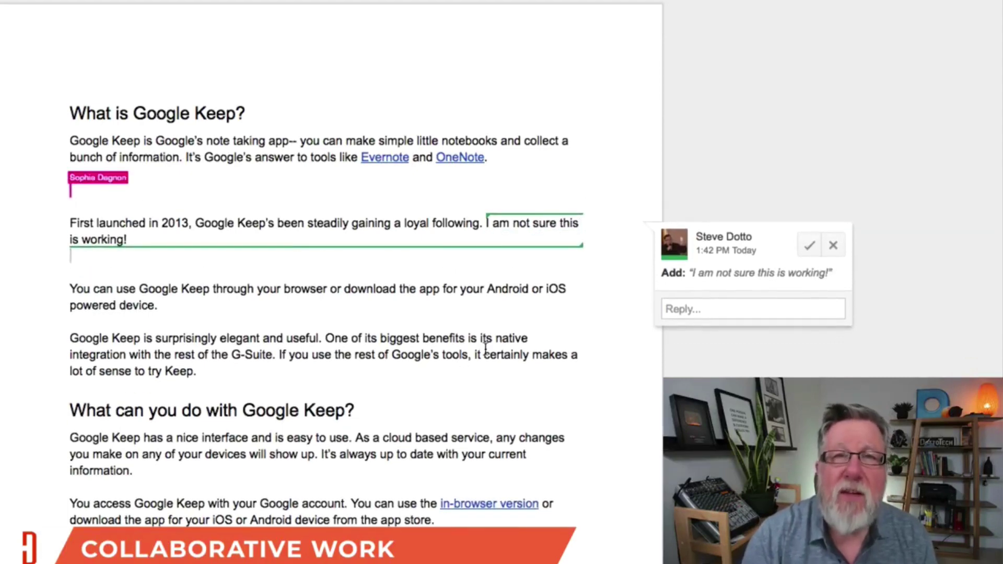
{"action": "left_click", "coordinate": [965, 21]}
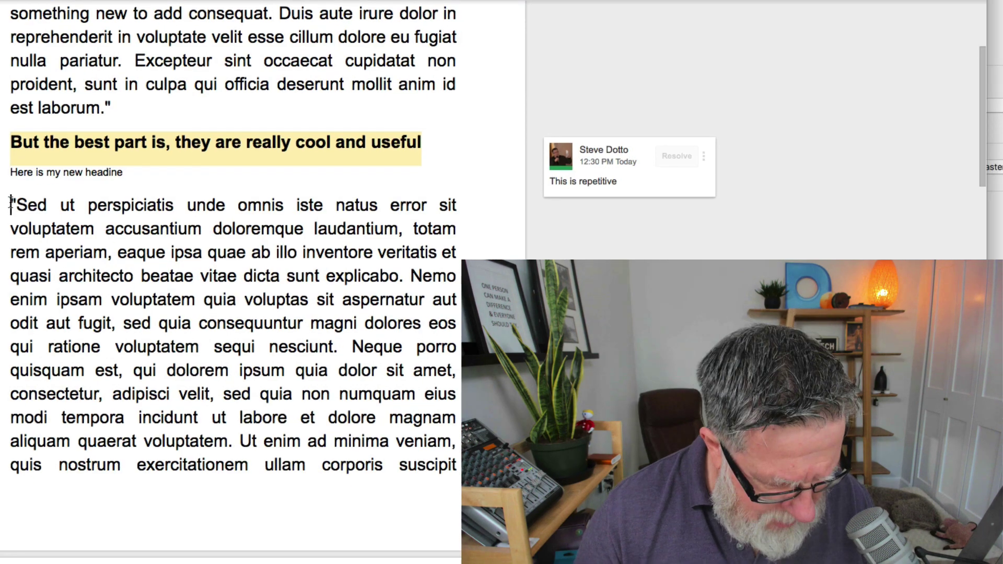
- Paste the Dotto Tech Views table linked to its spreadsheet and open the source spreadsheet
{"action": "key", "text": "ctrl+v"}
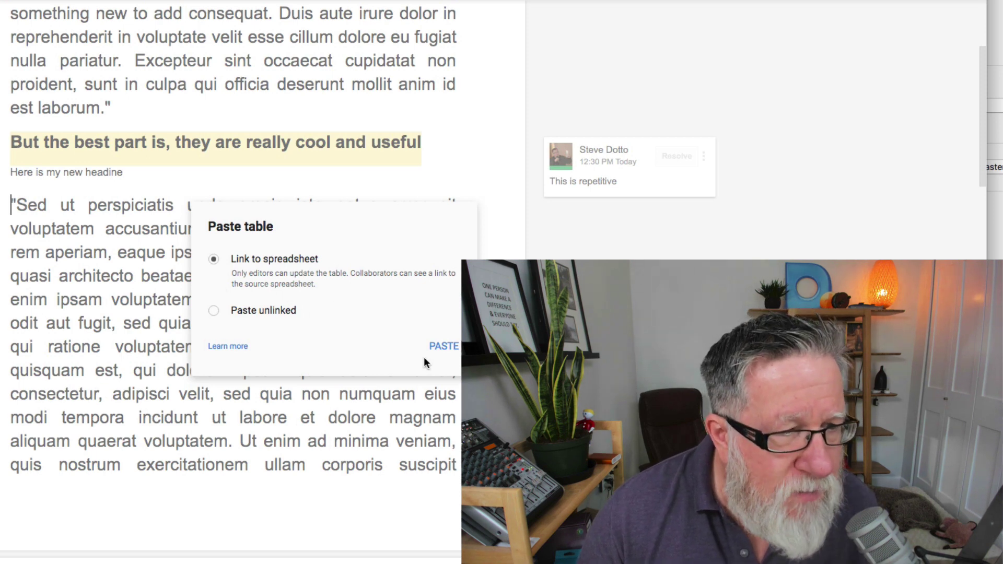
{"action": "left_click", "coordinate": [443, 352]}
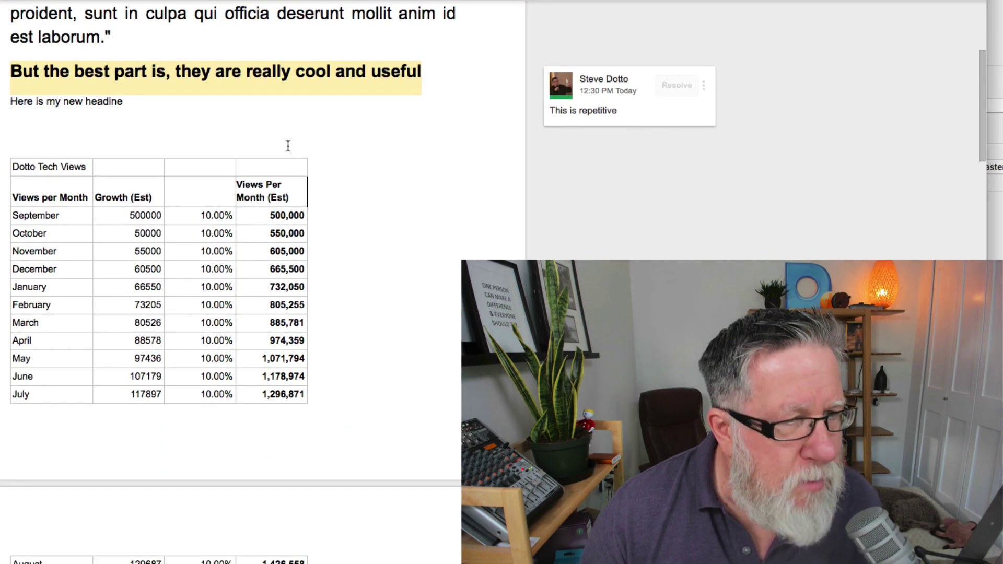
{"action": "left_click", "coordinate": [279, 177]}
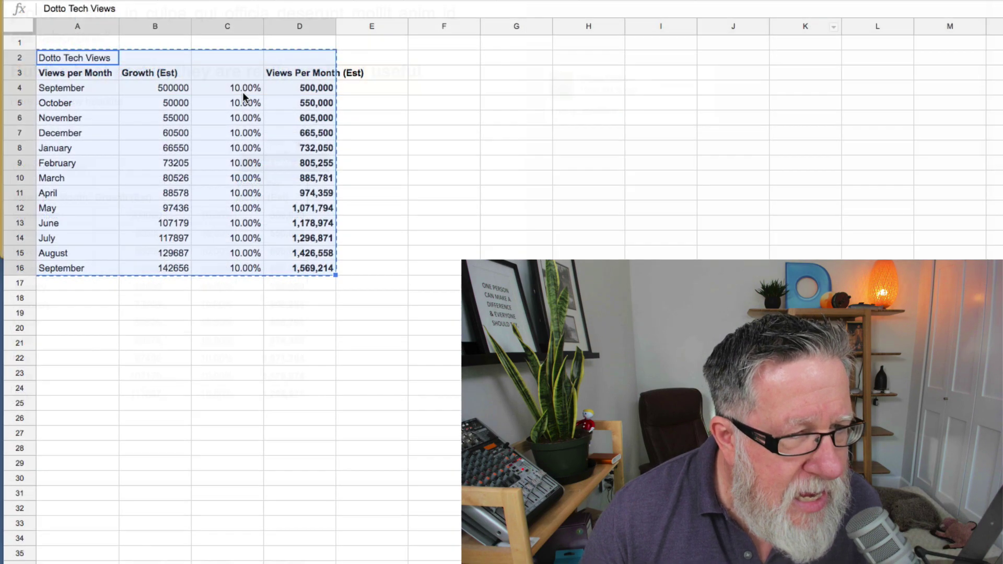
- Change the C4 growth rate from 10% to 15% as a percentage and fill it down to C16
{"action": "left_click", "coordinate": [242, 89]}
{"action": "double_click", "coordinate": [242, 86]}
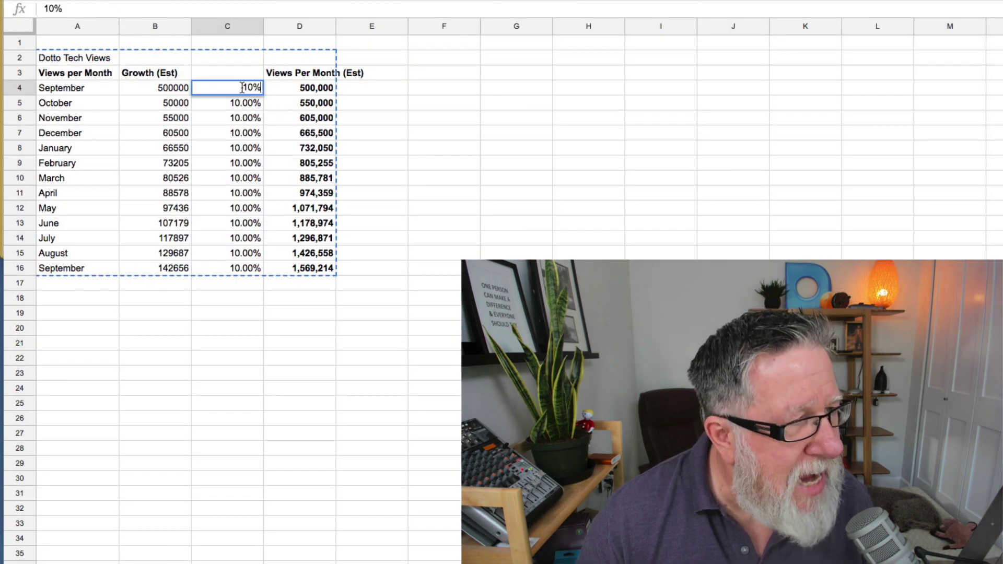
{"action": "key", "text": "shift+Right"}
{"action": "key", "text": "shift+Right"}
{"action": "key", "text": "shift+Right"}
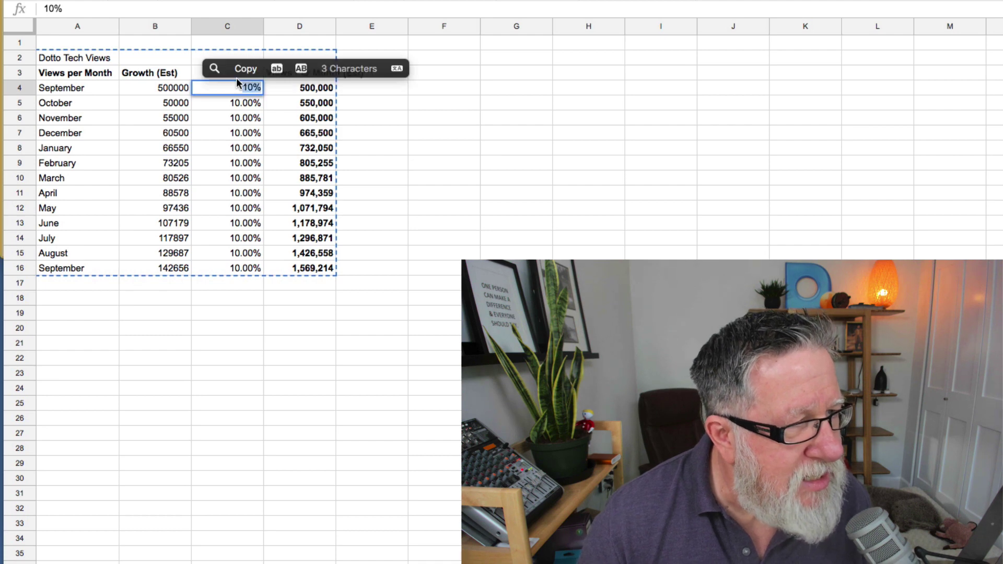
{"action": "type", "text": ".15"}
{"action": "key", "text": "Return"}
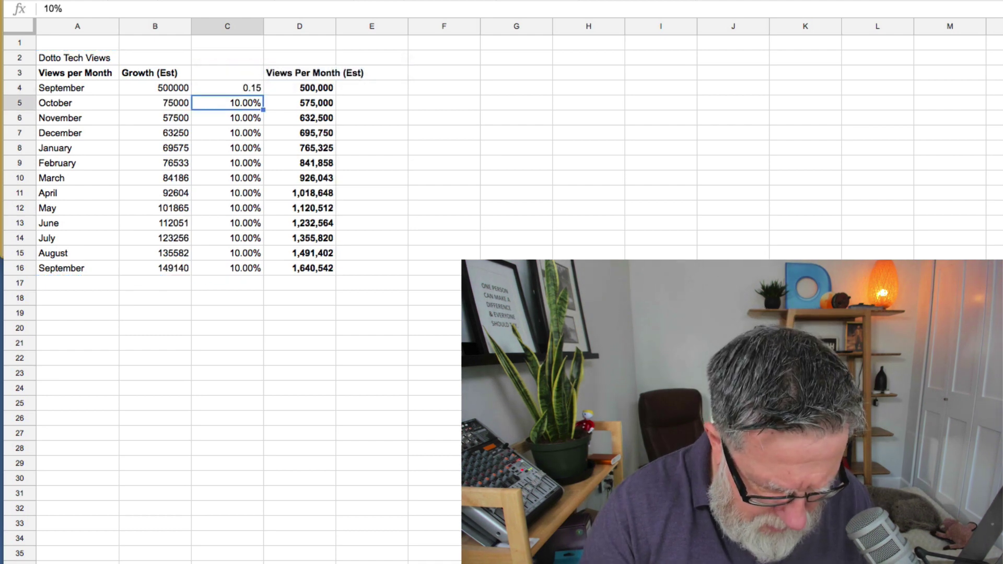
{"action": "left_click", "coordinate": [250, 88]}
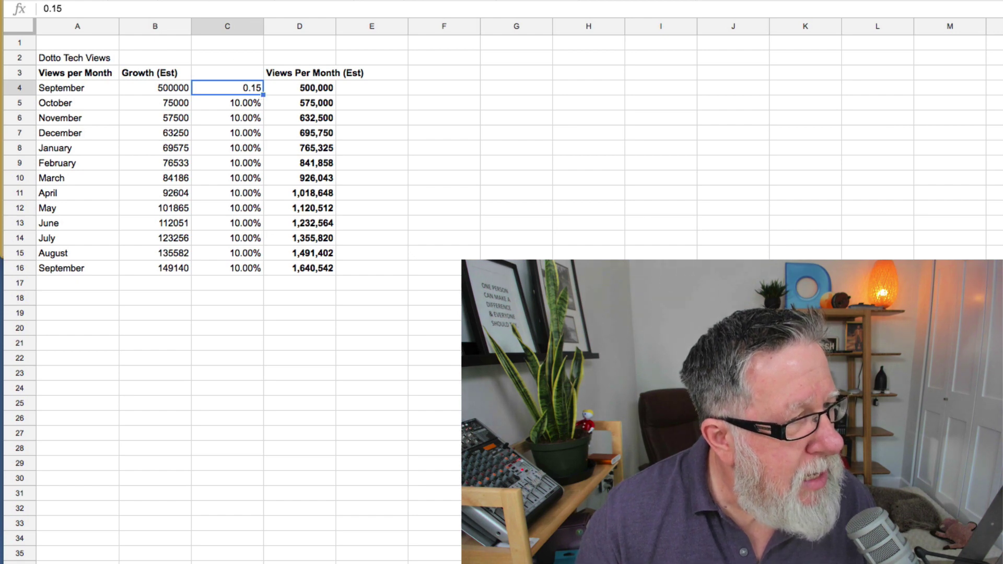
{"action": "key", "text": "ctrl+shift+5"}
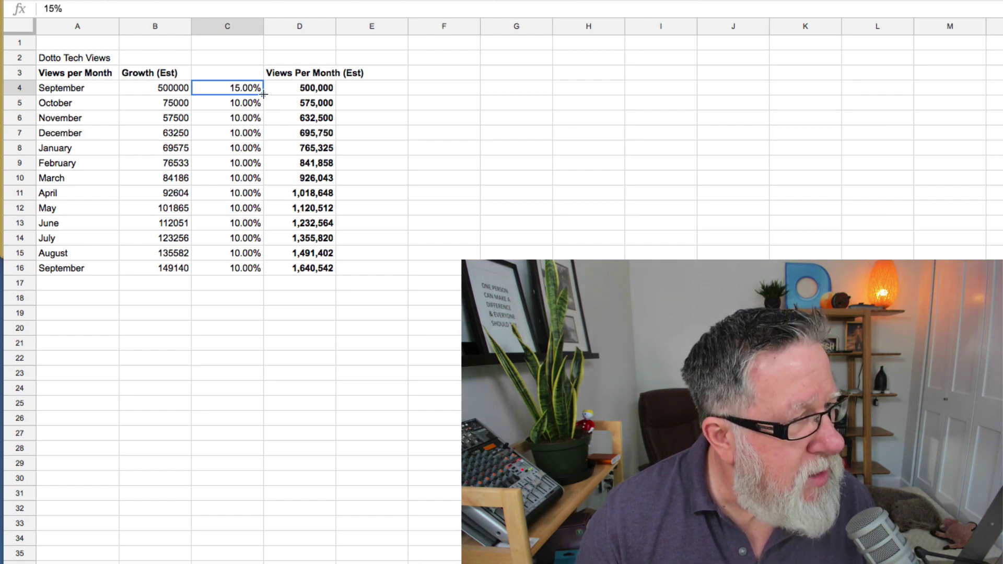
{"action": "left_click_drag", "start_coordinate": [263, 95], "coordinate": [263, 273]}
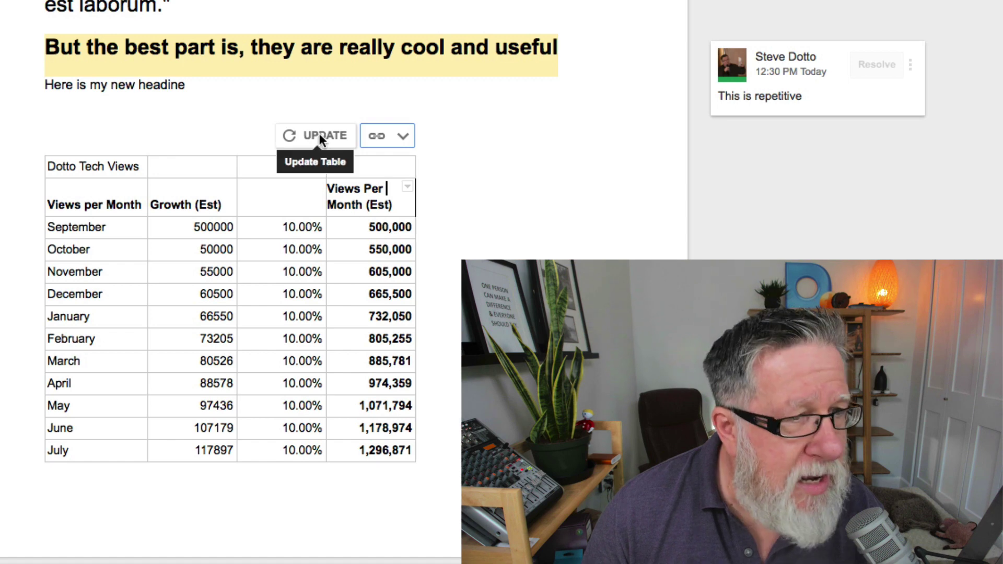
- Refresh the linked Dotto Tech Views table so it pulls the 15% growth figures from Sheets
{"action": "left_click", "coordinate": [318, 135]}
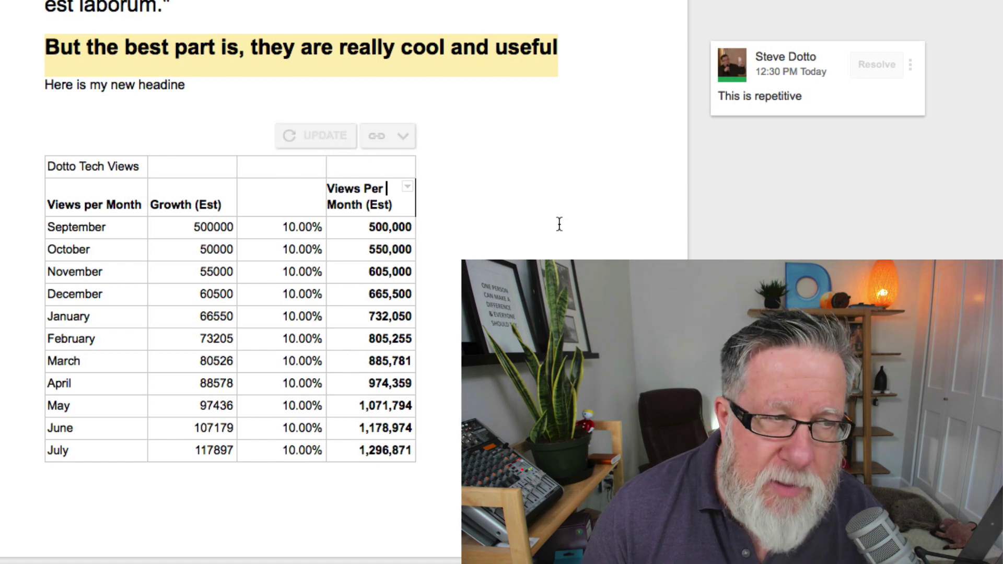